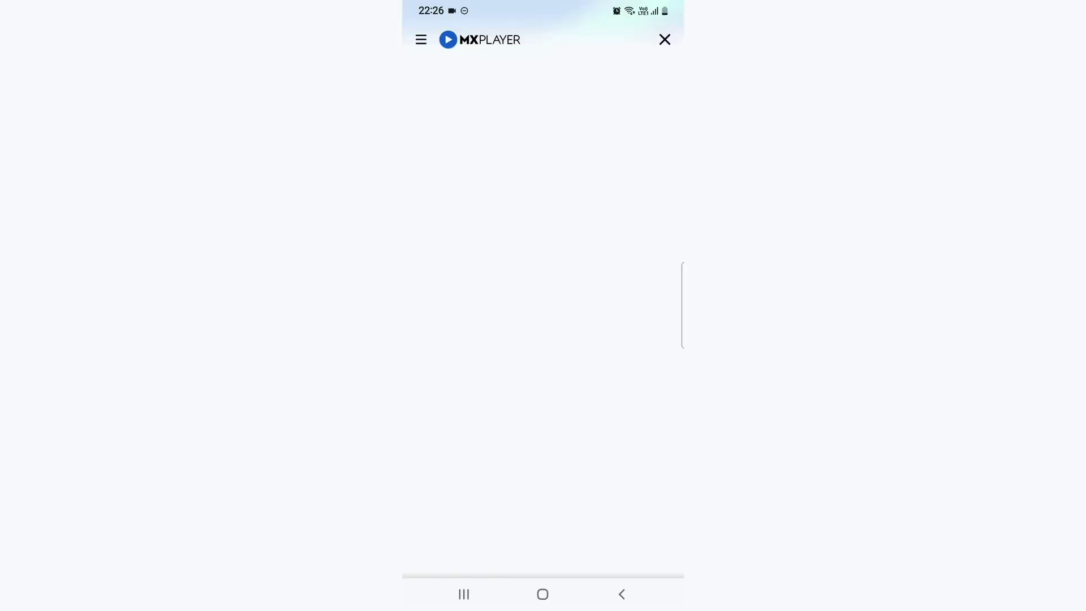
# Step: Show the settings options in MX Player's side menu
pyautogui.click(419, 39)
pyautogui.click(519, 251)
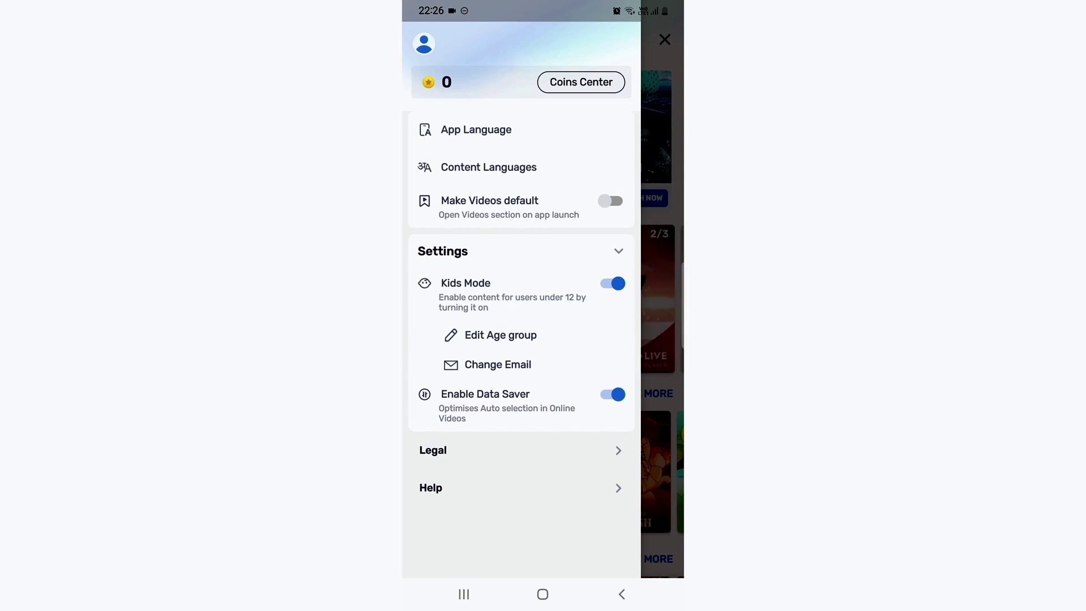
# Step: Open Content Languages and add Bhojpuri to the video languages
pyautogui.click(489, 167)
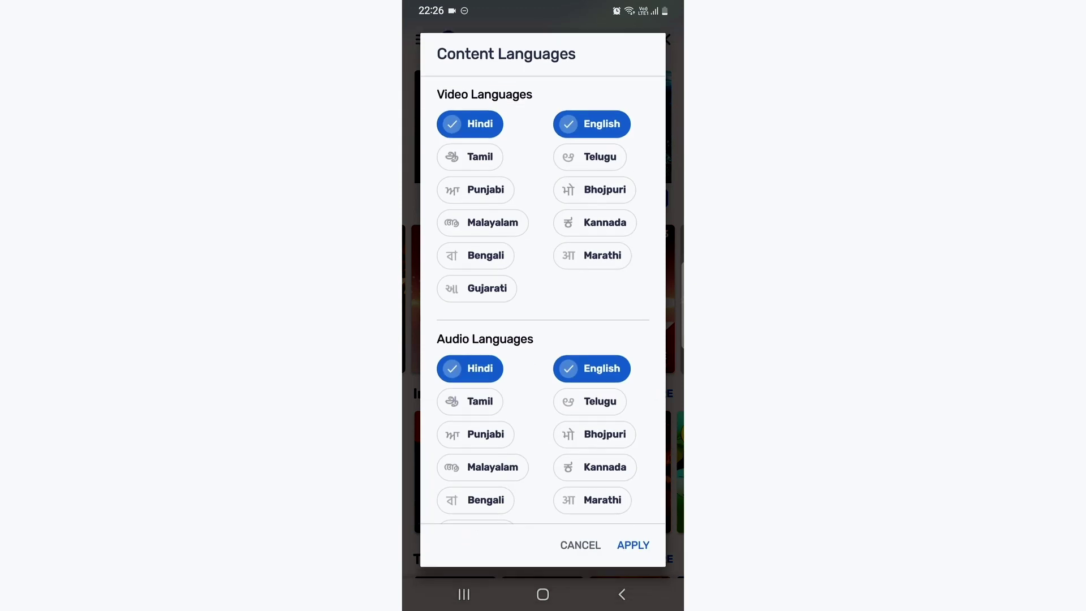
pyautogui.scroll(-1, 543, 297)
pyautogui.scroll(1, 543, 297)
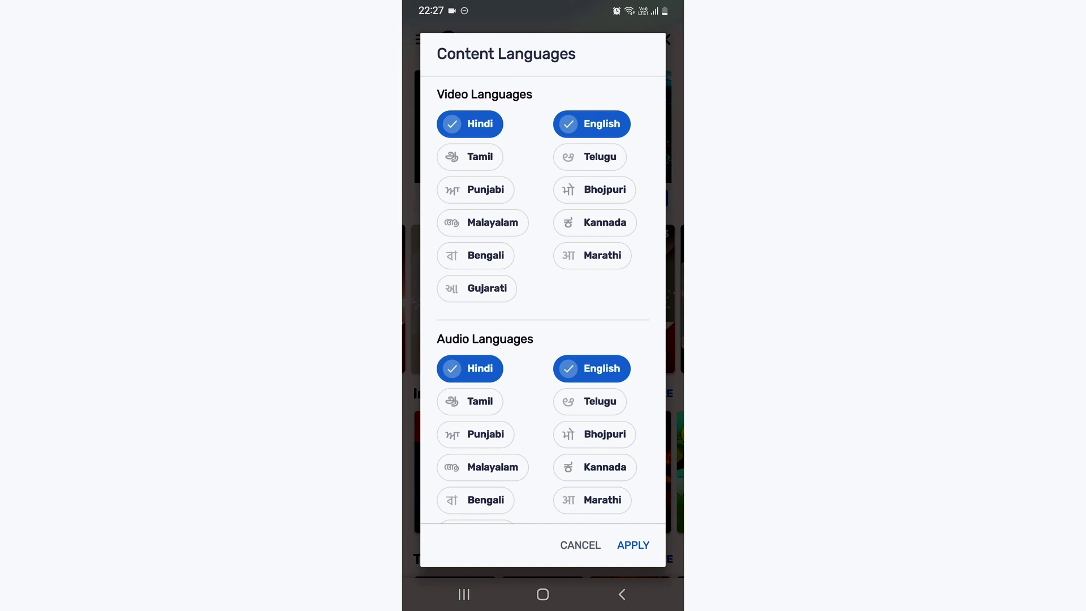
pyautogui.click(594, 189)
# Step: Apply the content language choices, then return to the phone's home screen
pyautogui.click(633, 545)
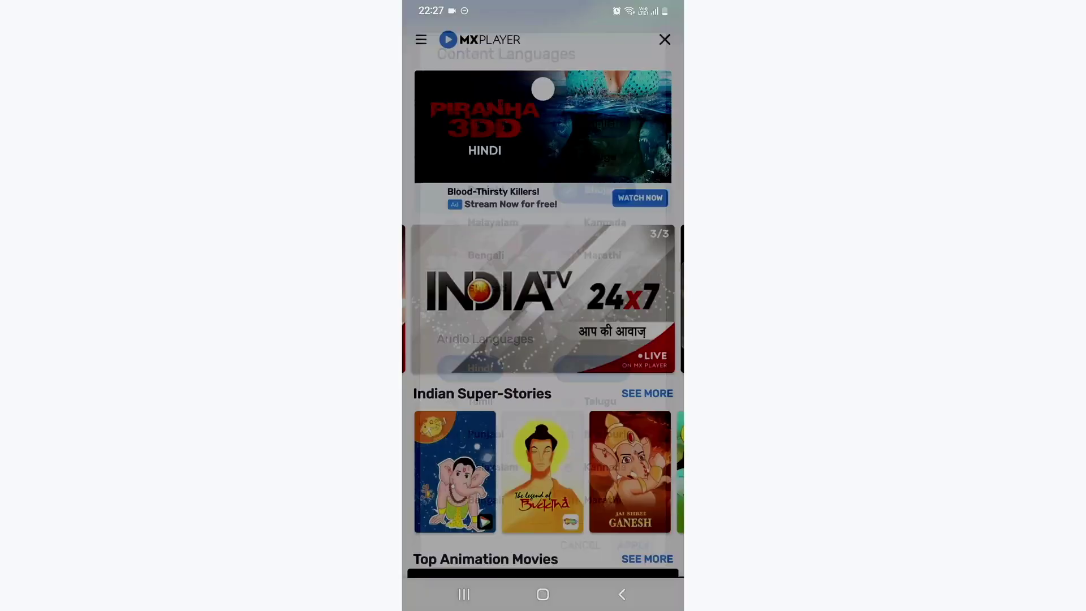
pyautogui.click(542, 595)
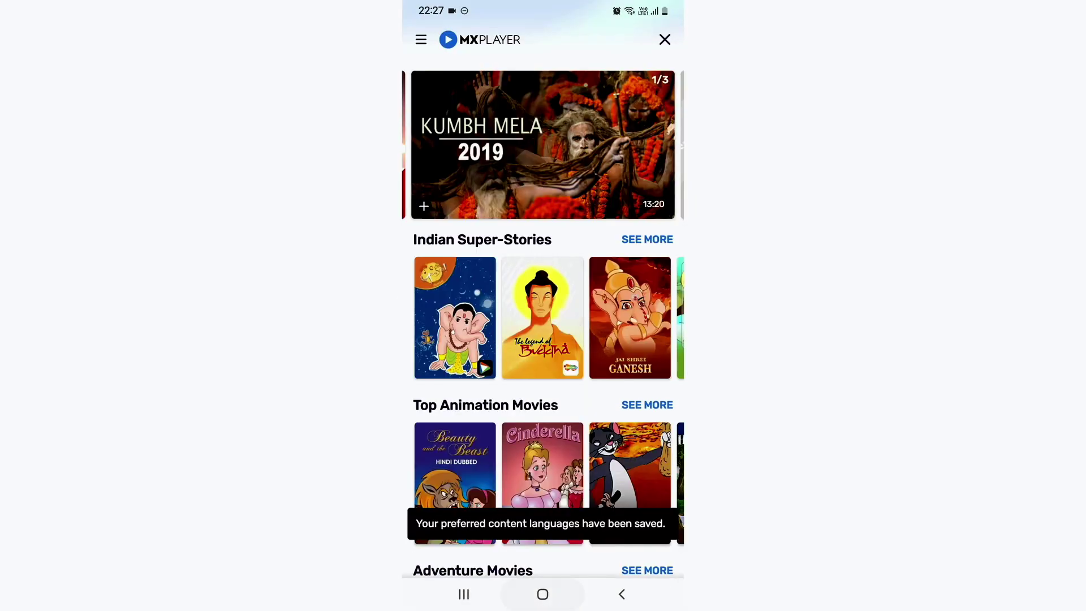